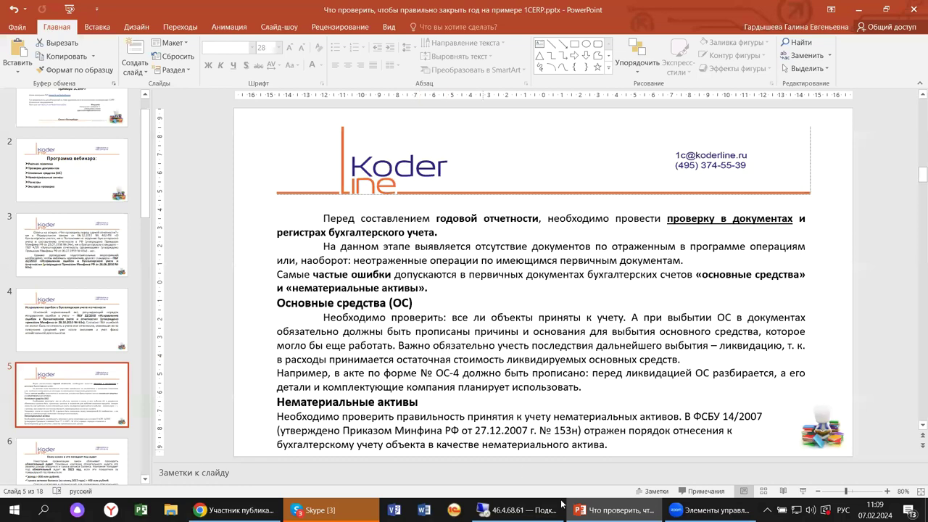
# - Switch to the 1C:ERP remote desktop session and open the Андромеда card from the organizations list
pyautogui.moveTo(518, 510)
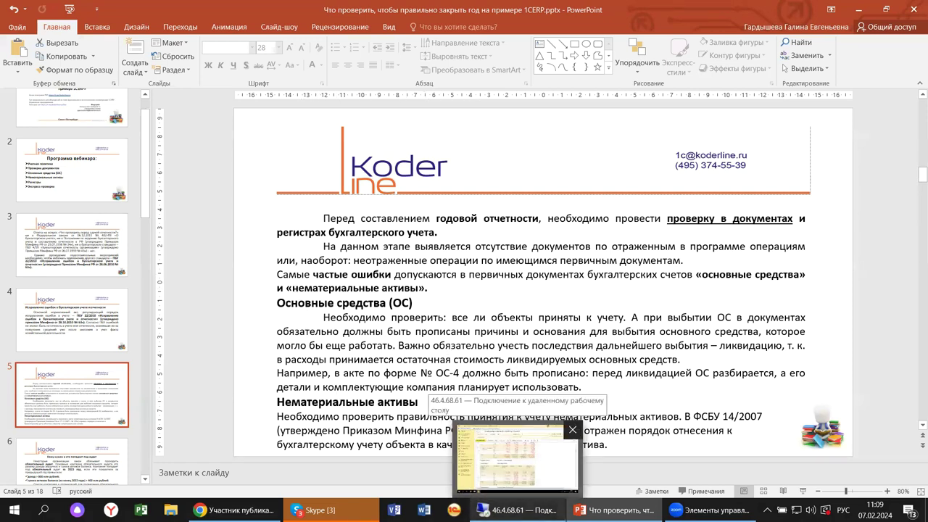
pyautogui.click(526, 450)
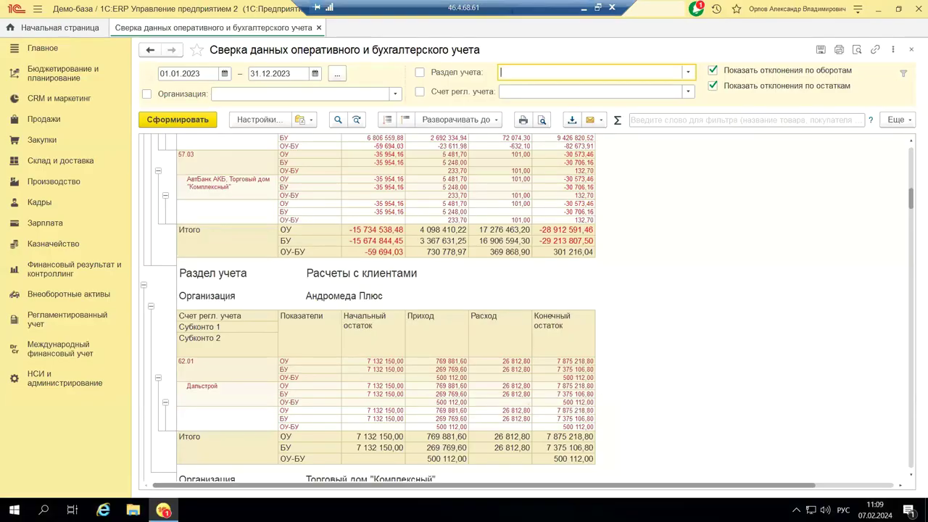
pyautogui.click(42, 384)
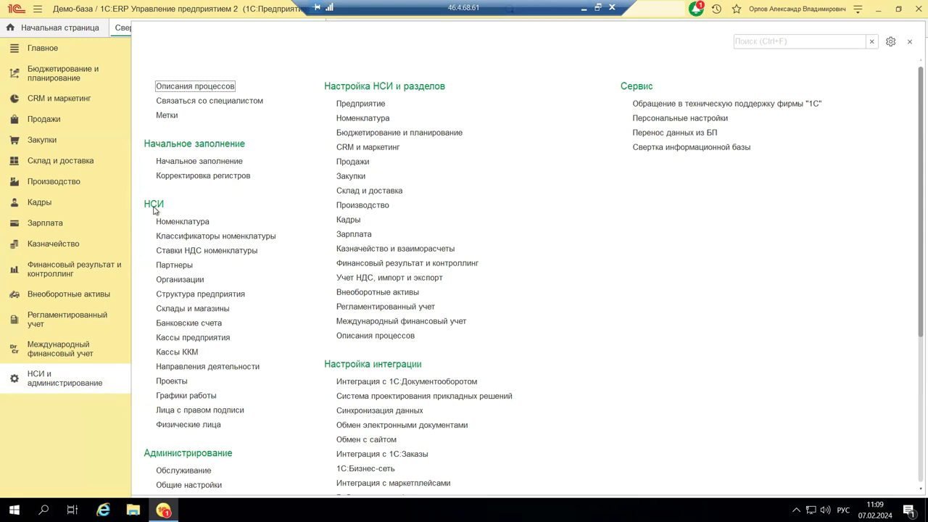
pyautogui.click(171, 281)
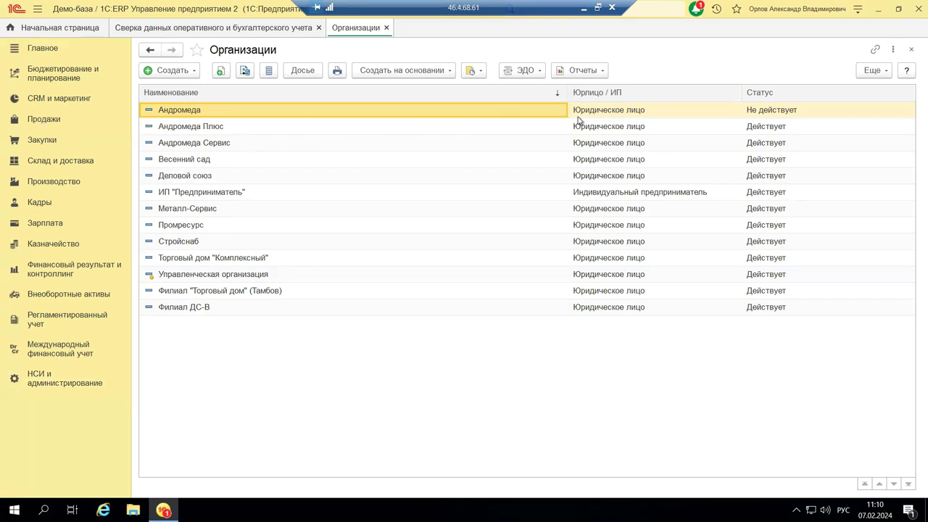
pyautogui.doubleClick(206, 109)
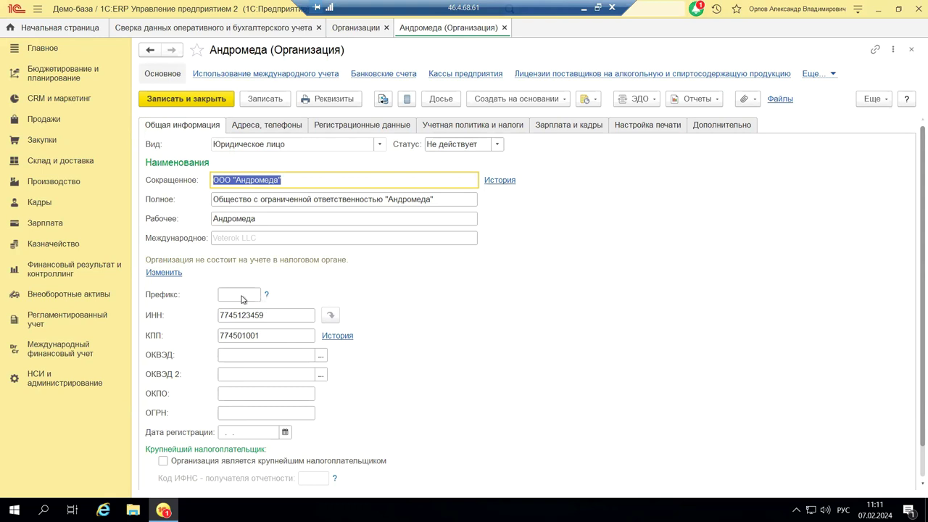
# - Examine the general information, addresses and phones, and registration data of the Андромеда organization
pyautogui.click(269, 319)
pyautogui.click(269, 319)
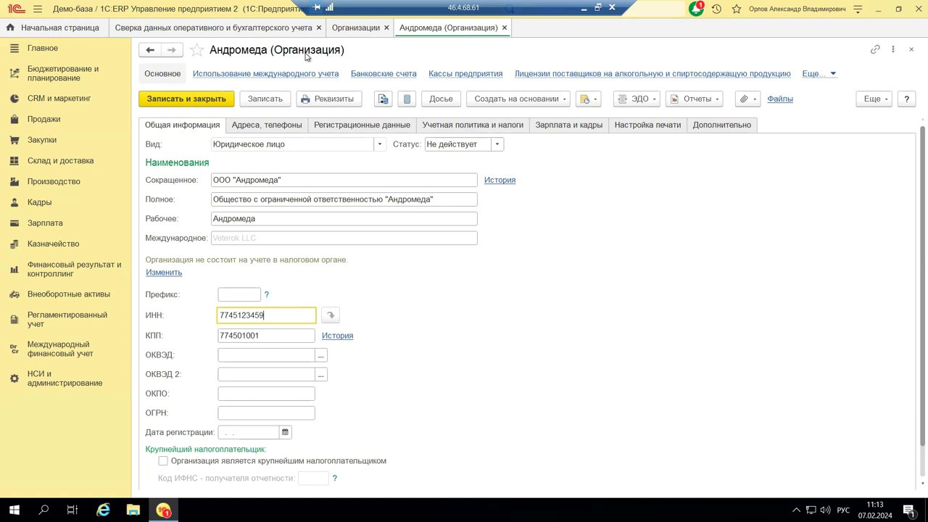
pyautogui.click(276, 127)
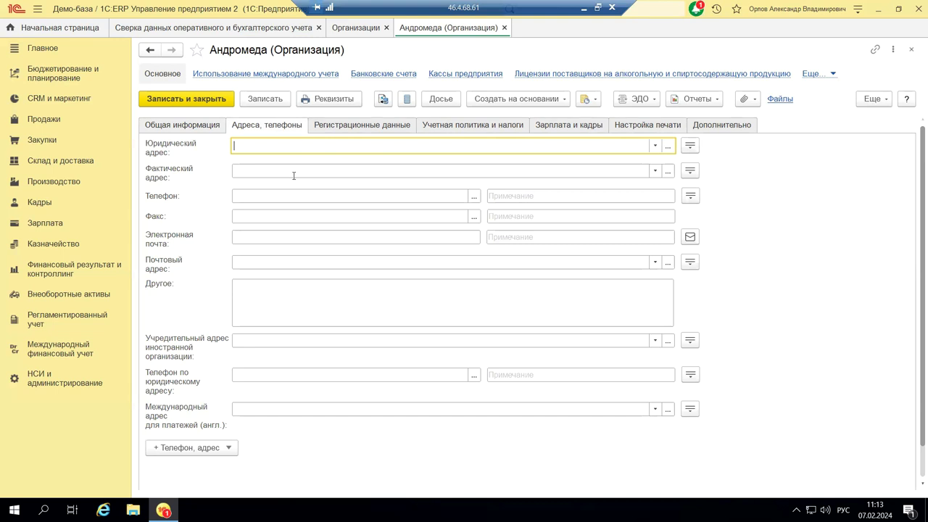
pyautogui.click(170, 129)
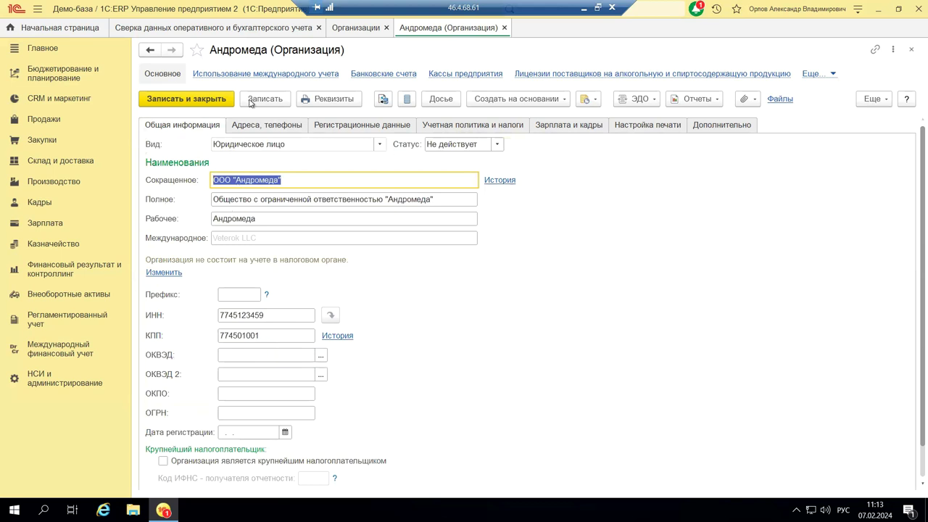
pyautogui.click(252, 129)
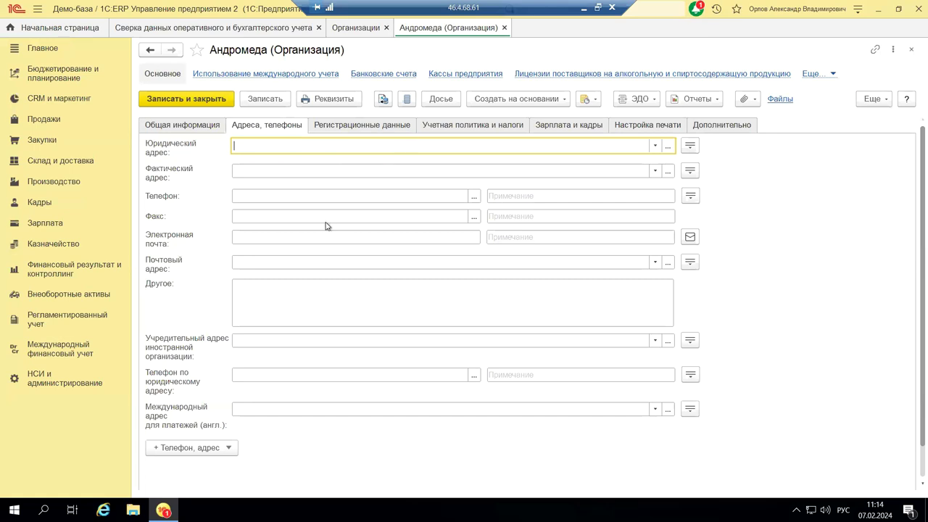
pyautogui.click(391, 127)
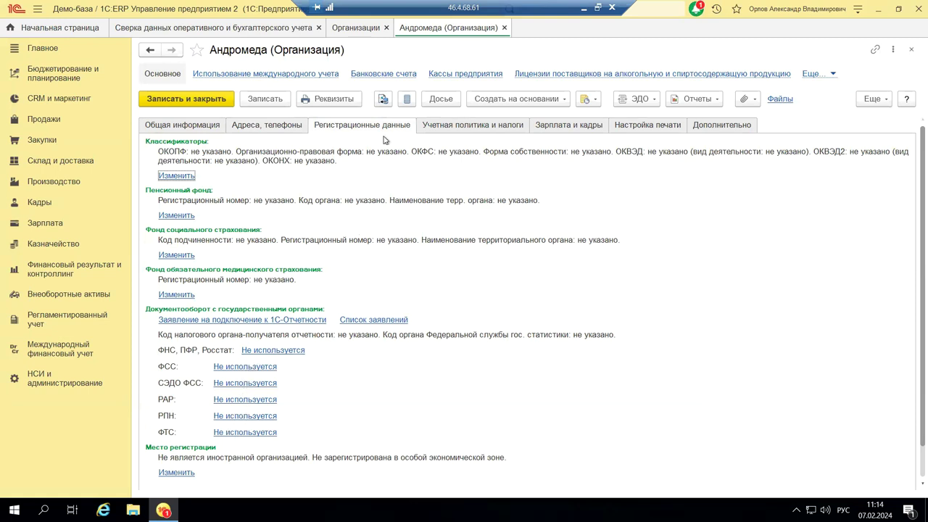
# - Set Андромеда's taxation system to Общая for the period starting 01.02.2024 and save the setting
pyautogui.click(440, 129)
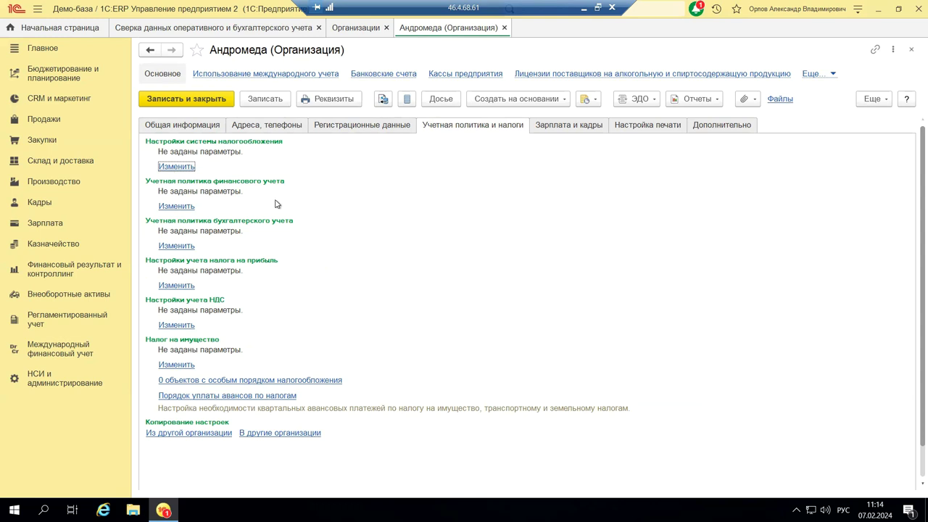
pyautogui.click(171, 167)
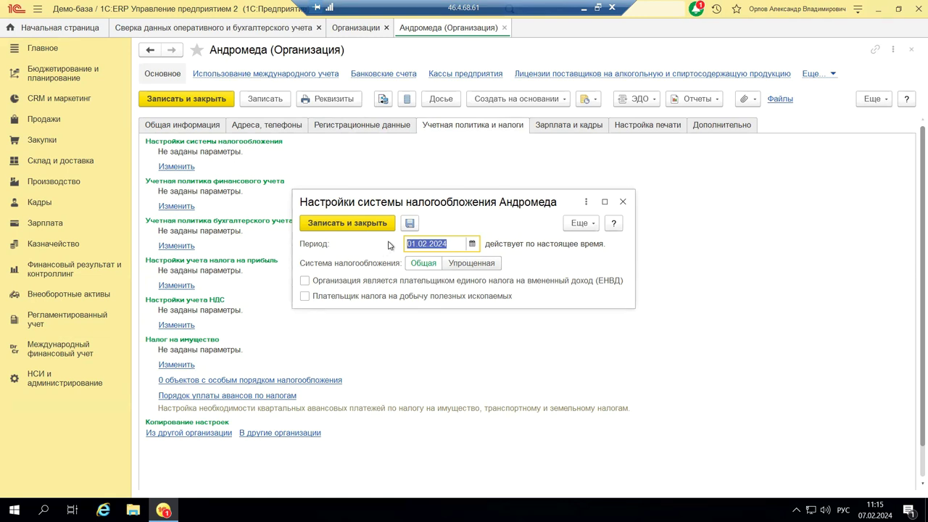
pyautogui.click(427, 264)
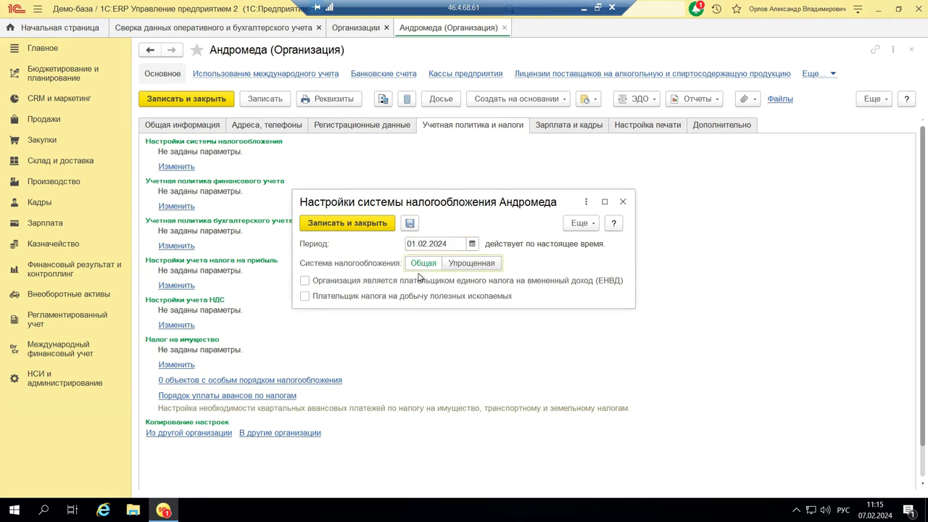
pyautogui.click(349, 225)
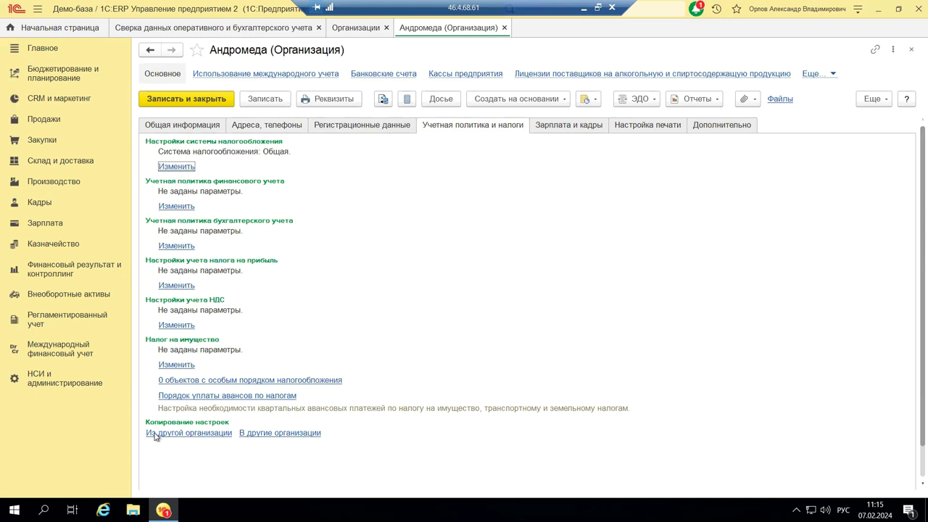
# - Review the main and settlement options of the financial accounting policy, trying the discounted supplier payables option on and off
pyautogui.click(170, 208)
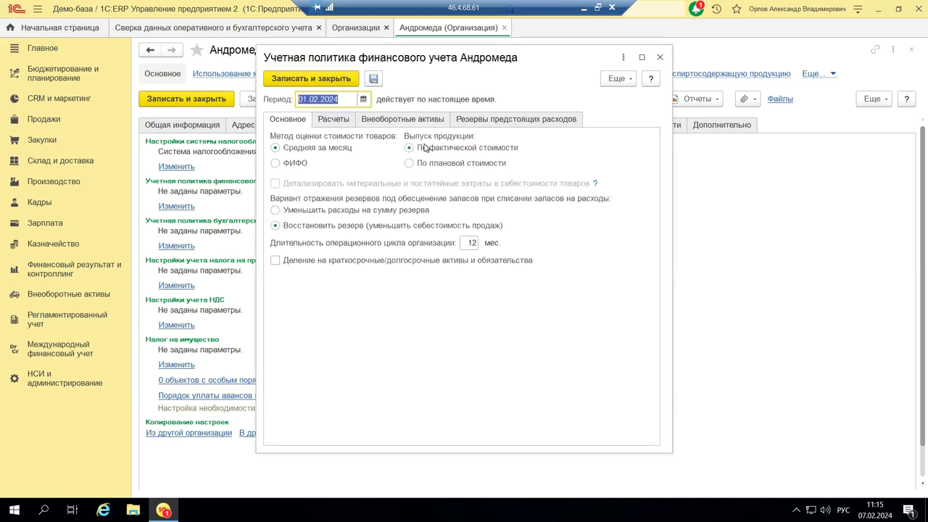
pyautogui.click(351, 125)
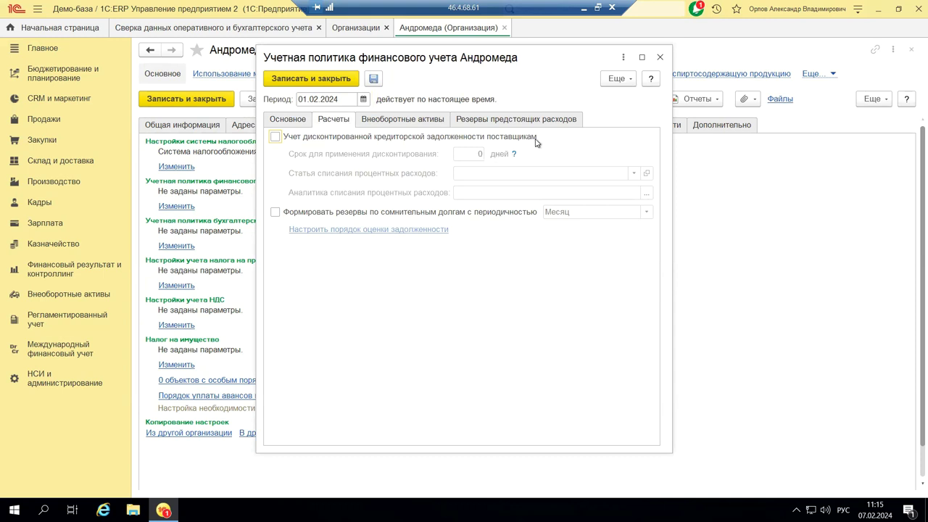
pyautogui.click(276, 138)
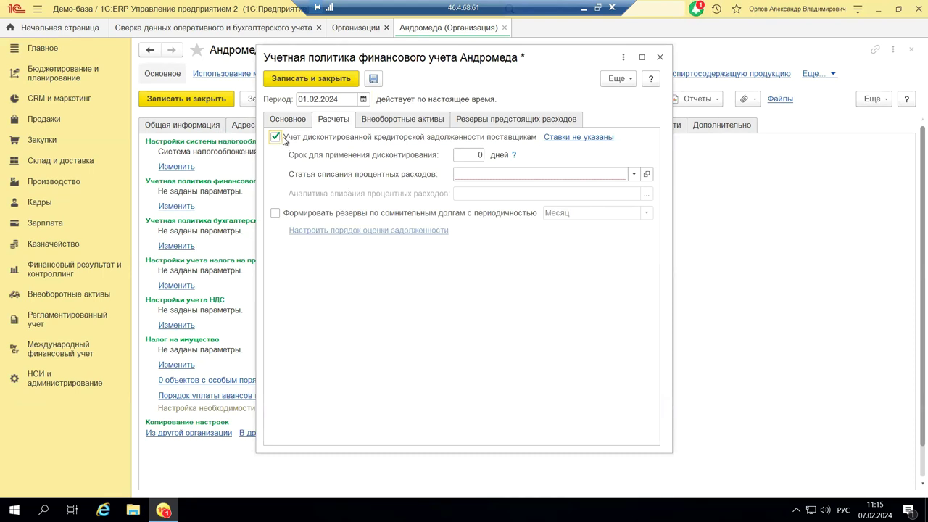
pyautogui.click(275, 138)
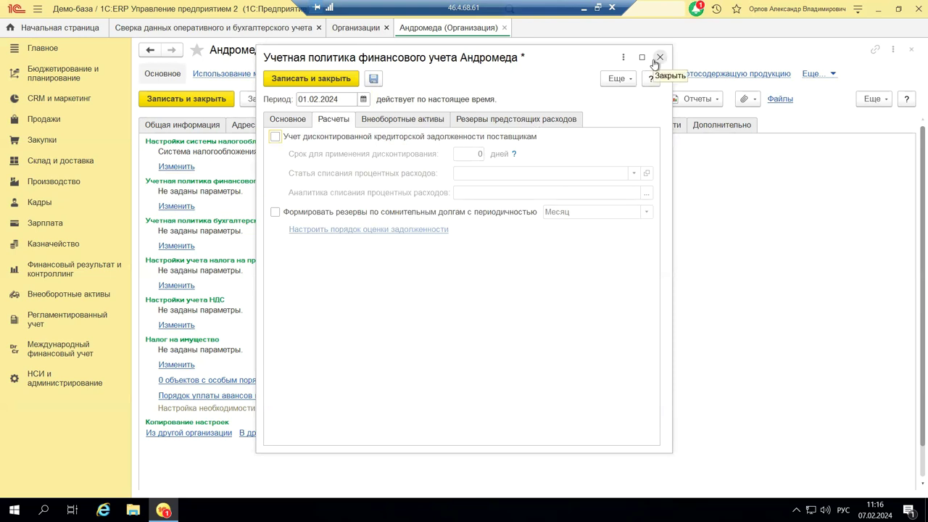
# - Try non-current asset accounting По ПБУ 6/01 и 14/2007 and the discounted reserves option, closing the financial accounting policy without saving
pyautogui.click(392, 120)
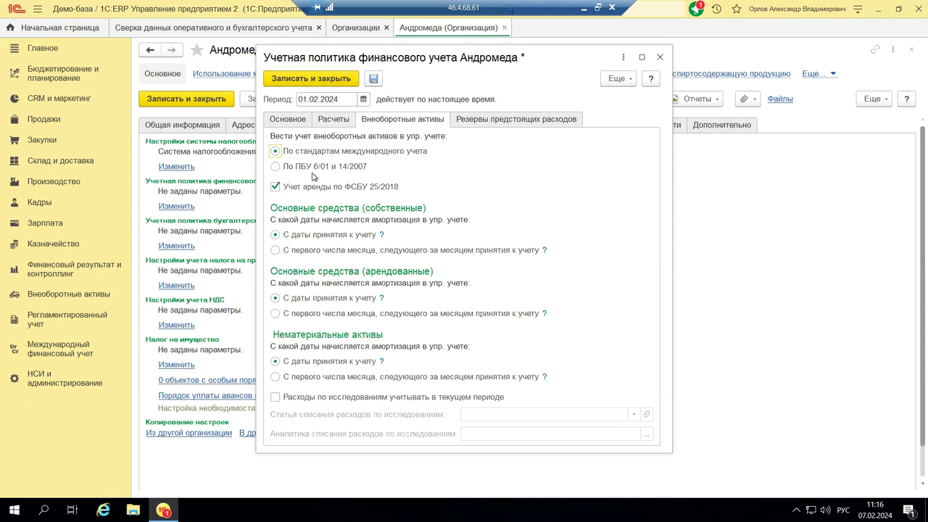
pyautogui.click(276, 167)
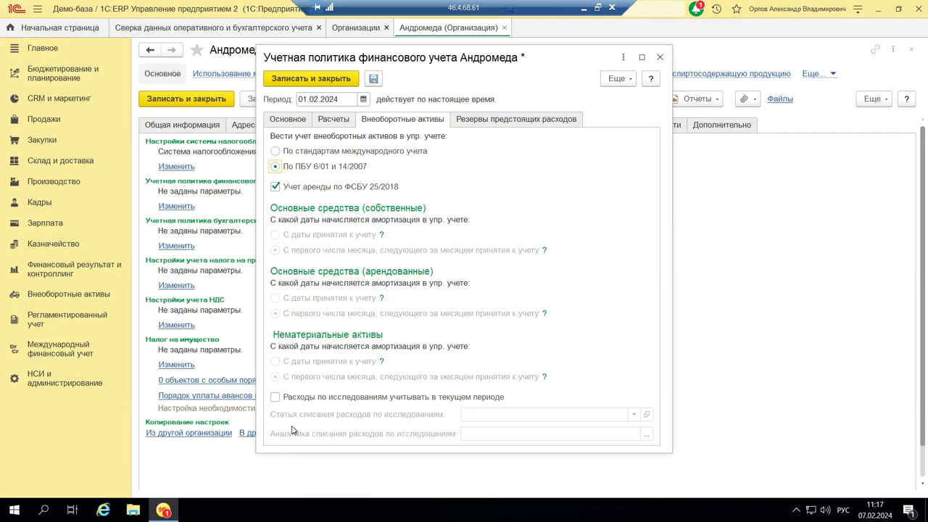
pyautogui.click(482, 121)
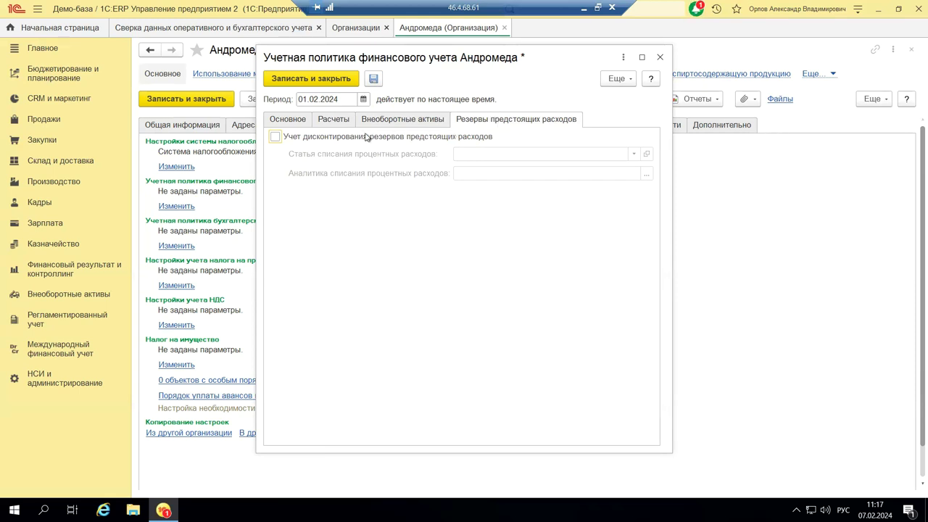
pyautogui.click(276, 137)
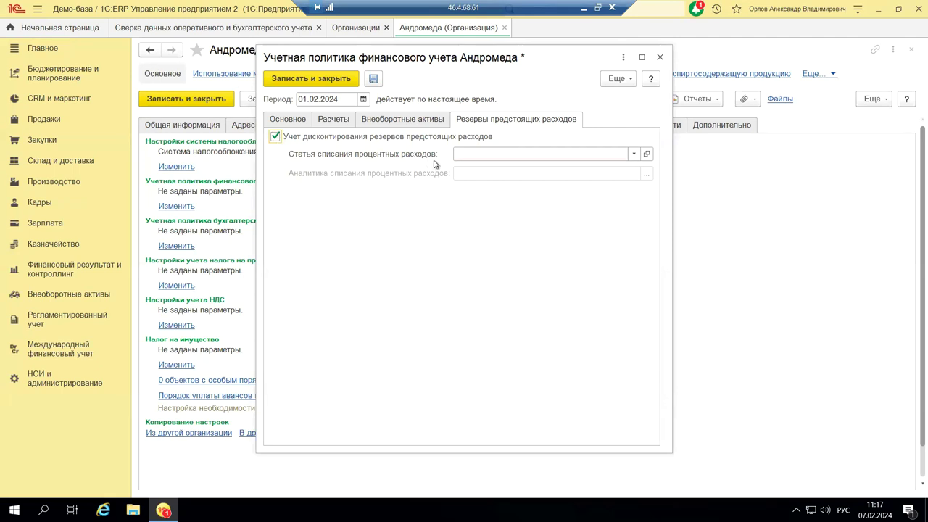
pyautogui.click(275, 139)
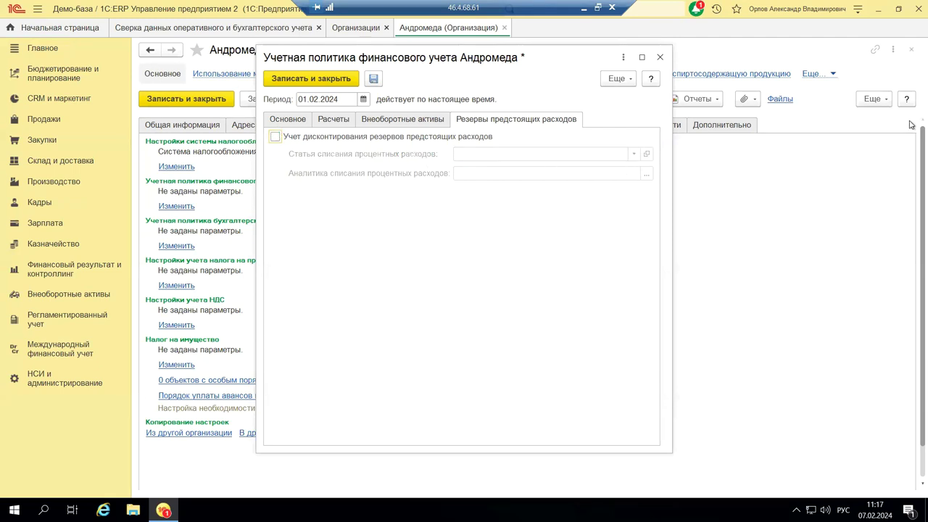
pyautogui.click(658, 57)
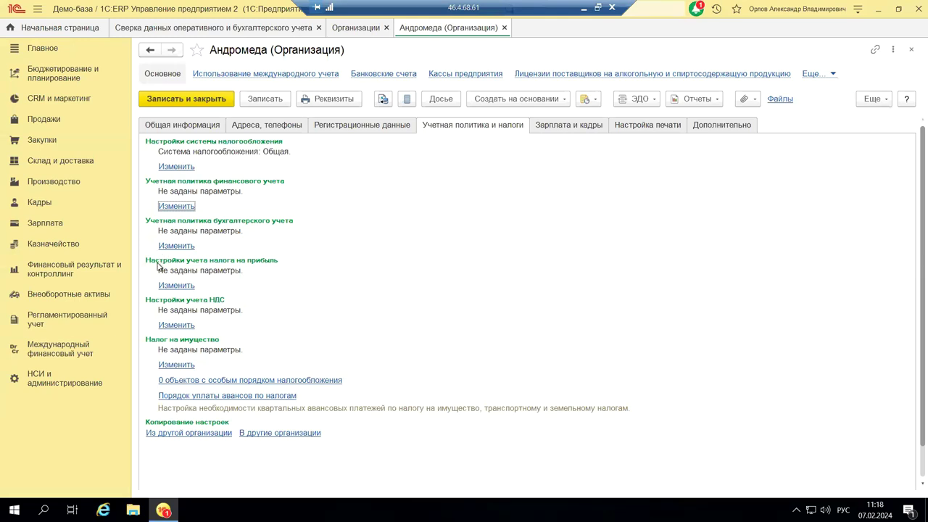
# - Review the income tax settings, including the independent recognition date help, and save them from 01.01.2024 with Линейный depreciation
pyautogui.click(174, 285)
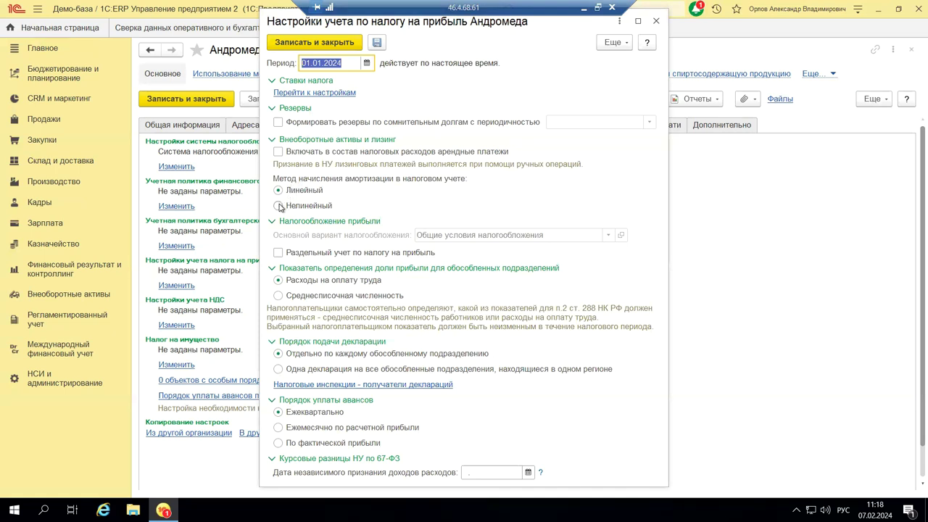
pyautogui.moveTo(446, 187)
pyautogui.click(541, 474)
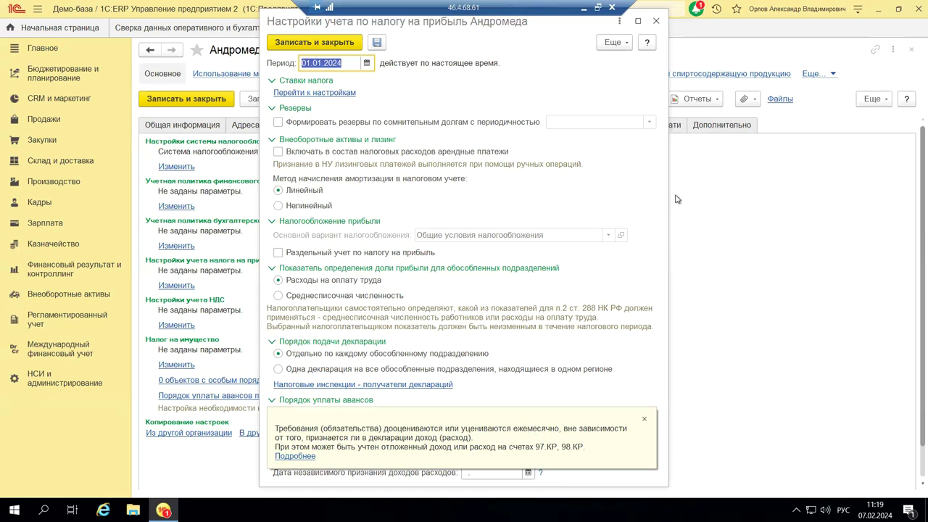
pyautogui.click(642, 420)
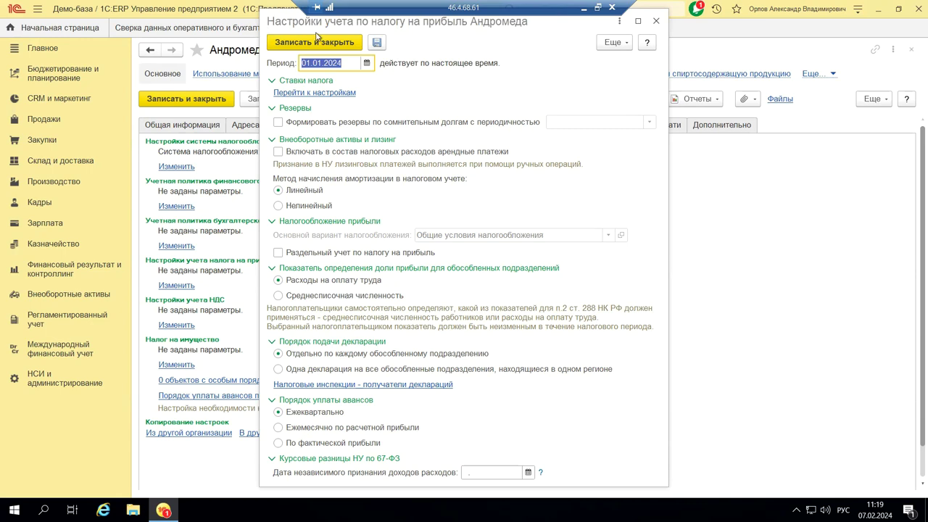
pyautogui.click(342, 45)
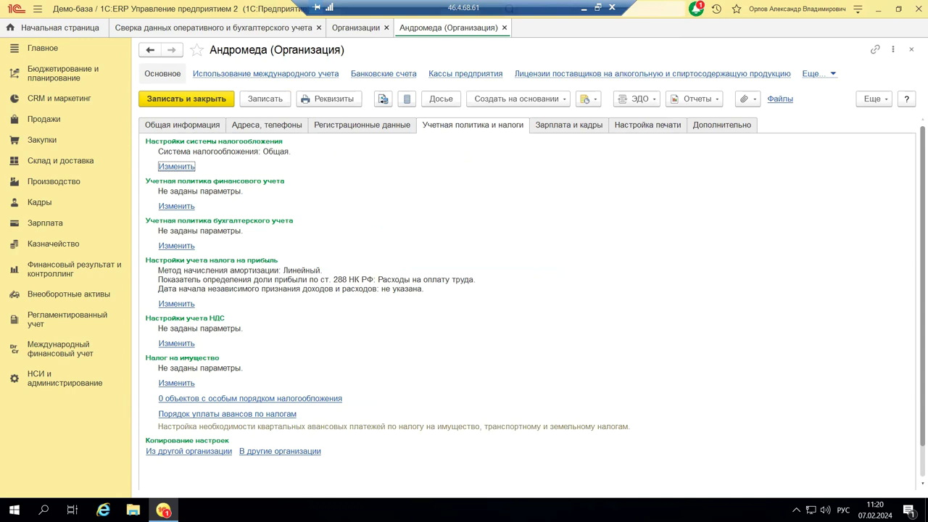
# - Examine Андромеда's VAT accounting settings and close them without saving
pyautogui.click(174, 344)
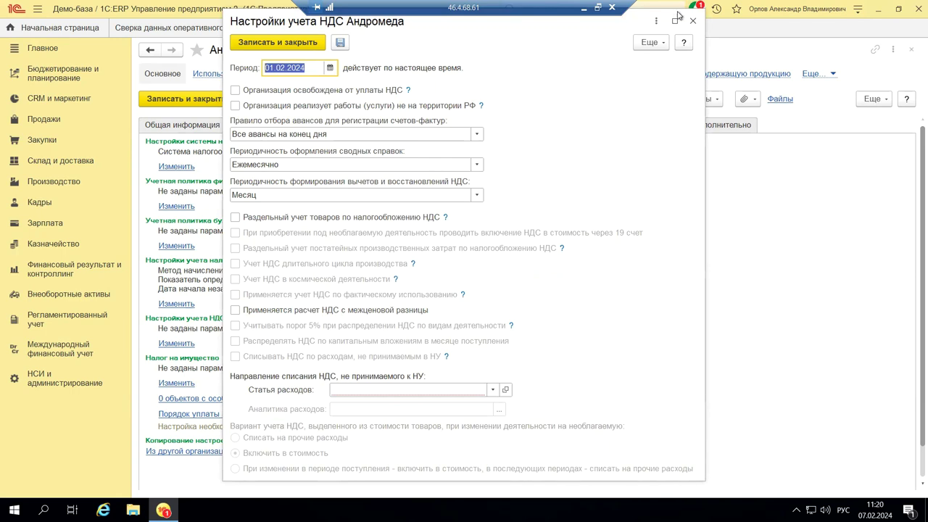
pyautogui.click(676, 20)
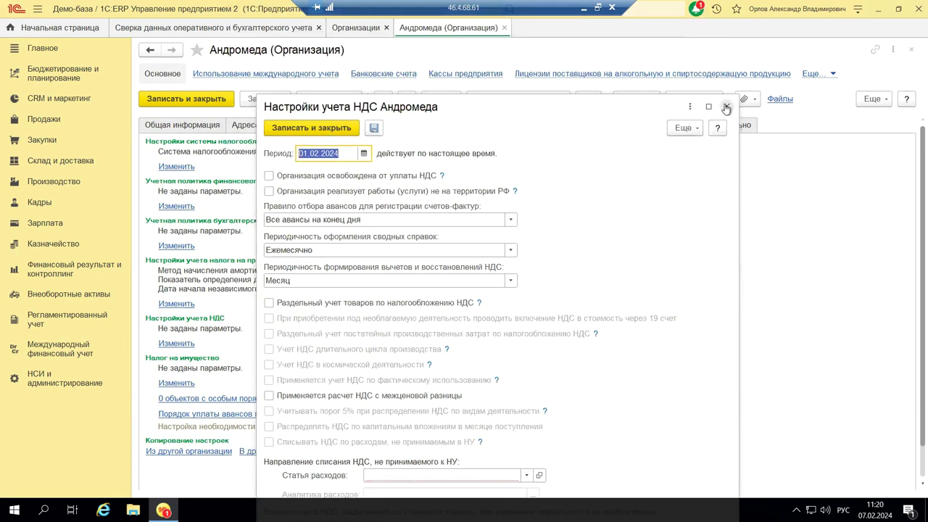
pyautogui.click(726, 108)
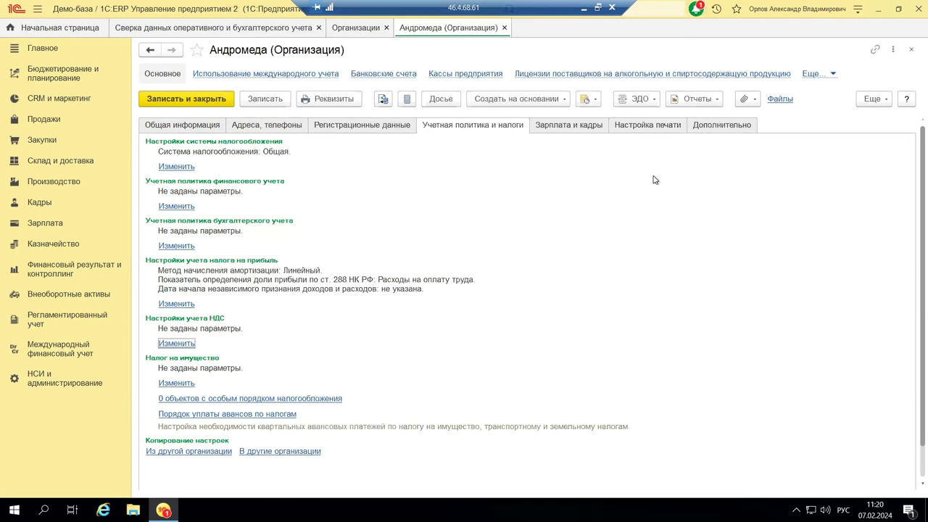